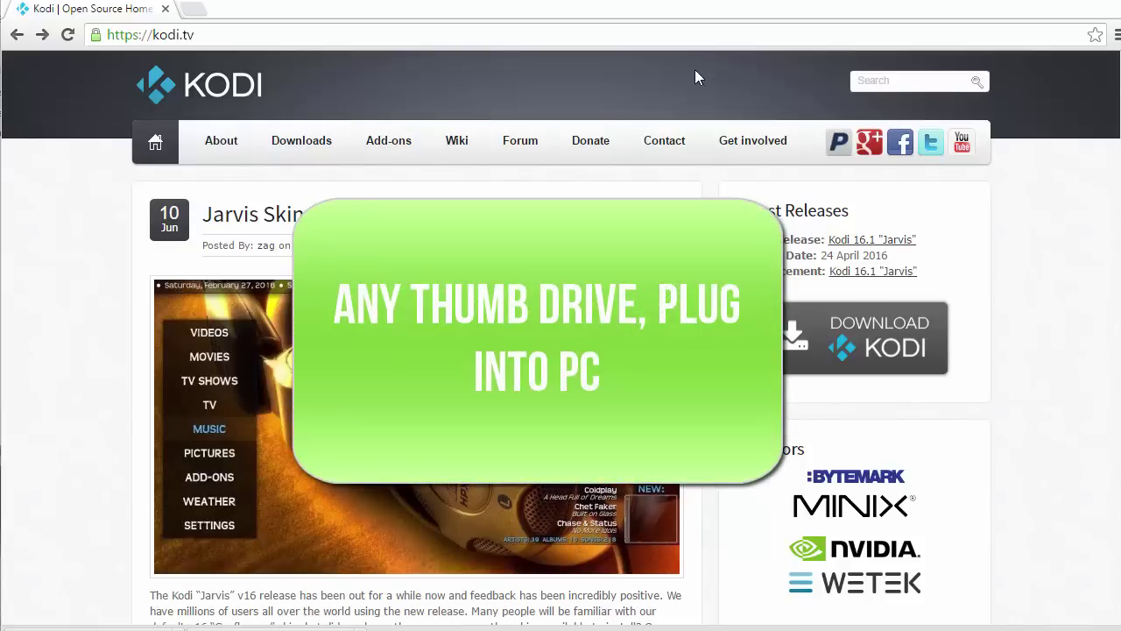
Reload kodi.tv, open Downloads and scroll to the Kodi v16.1 "Jarvis" Android APK links
left_click(683, 35)
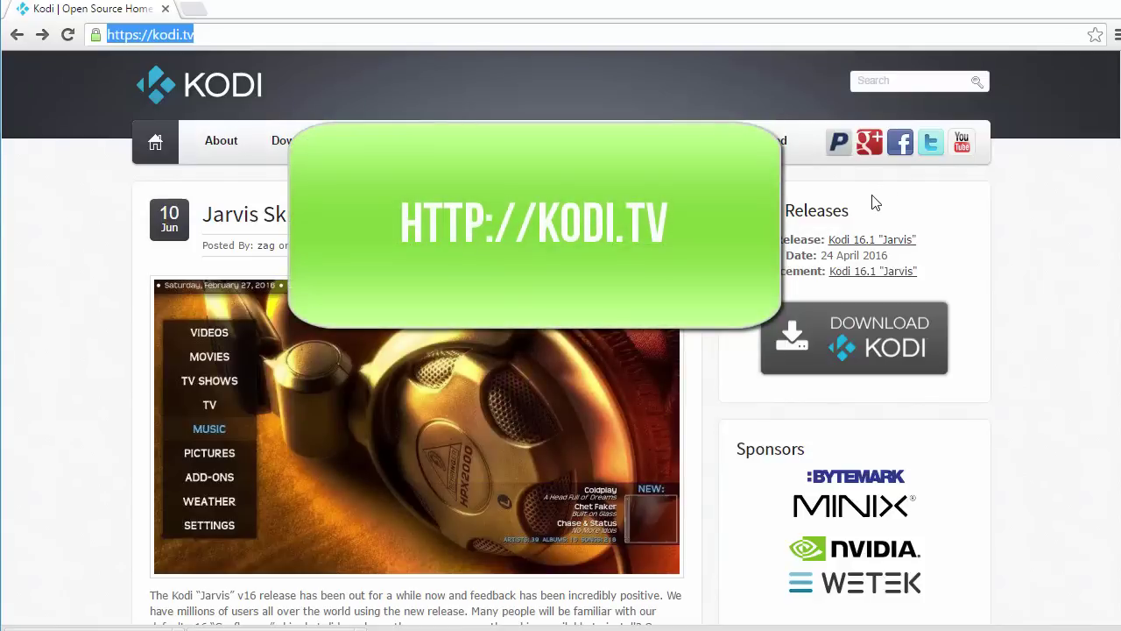
key("Return")
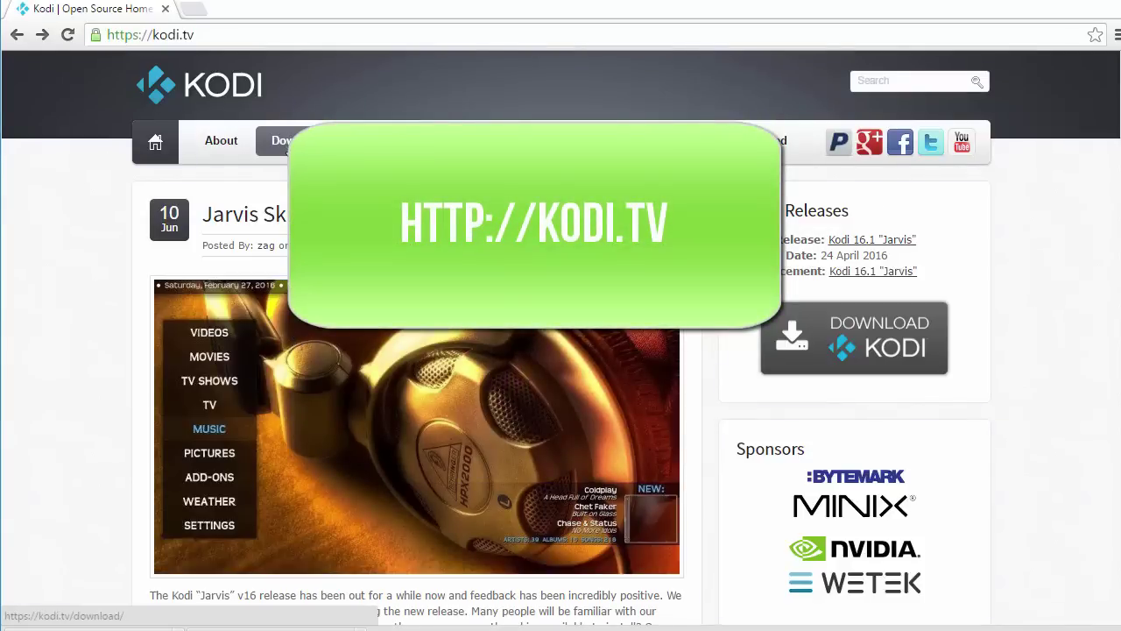
left_click(293, 147)
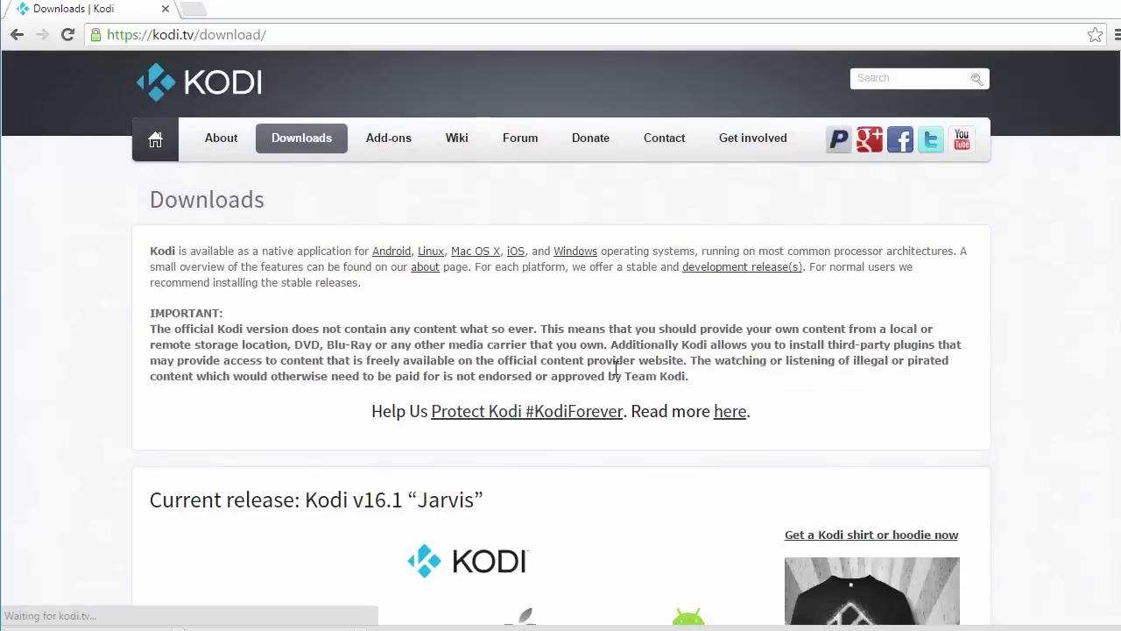
scroll(648, 336, "down", 5)
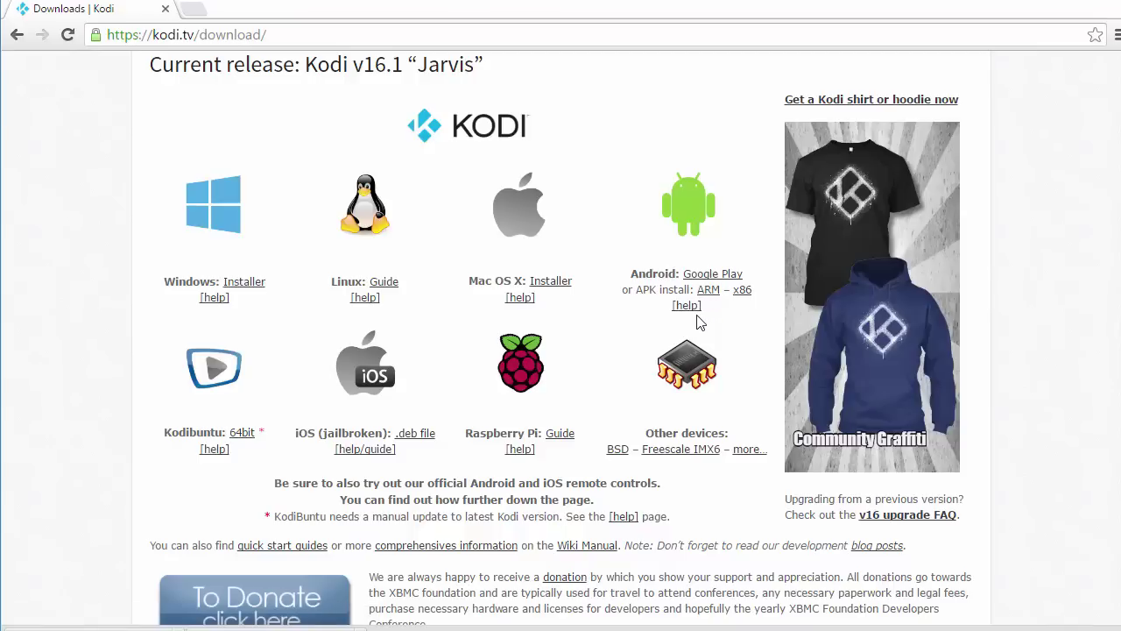
Drag kodi-16.1-Jarvis-armeabi-v7a.apk from the desktop into the ESD-USB (G:) drive window
left_click(1026, 7)
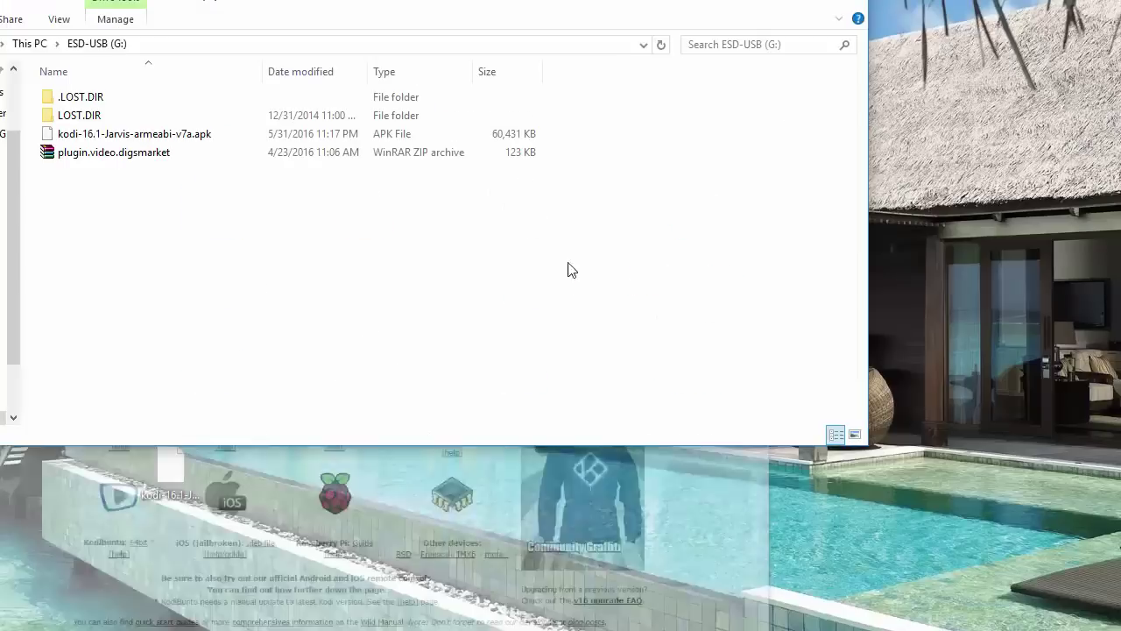
mouse_move(192, 475)
left_mouse_down()
mouse_move(175, 578)
mouse_move(160, 515)
mouse_move(175, 475)
left_mouse_up()
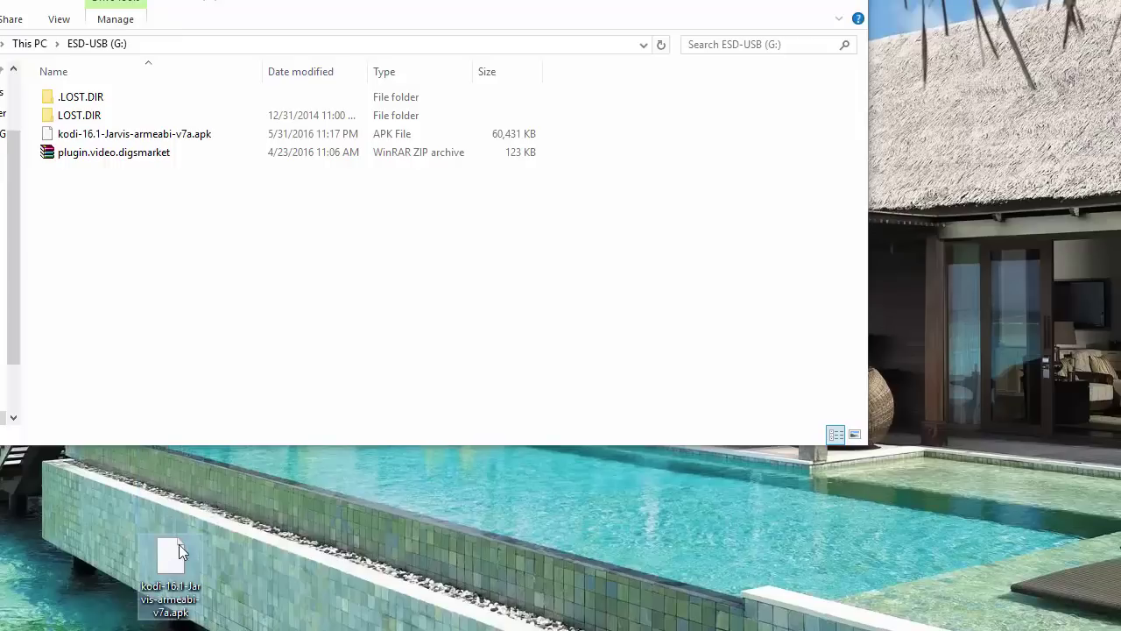
left_click_drag(182, 530, 159, 304)
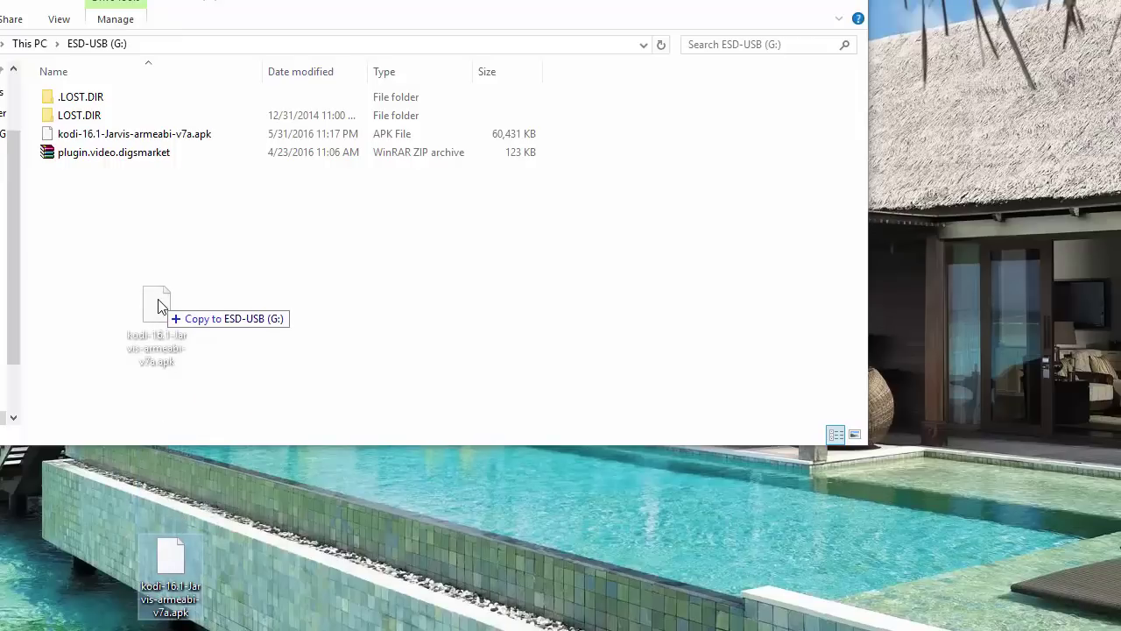
left_click_drag(159, 305, 180, 532)
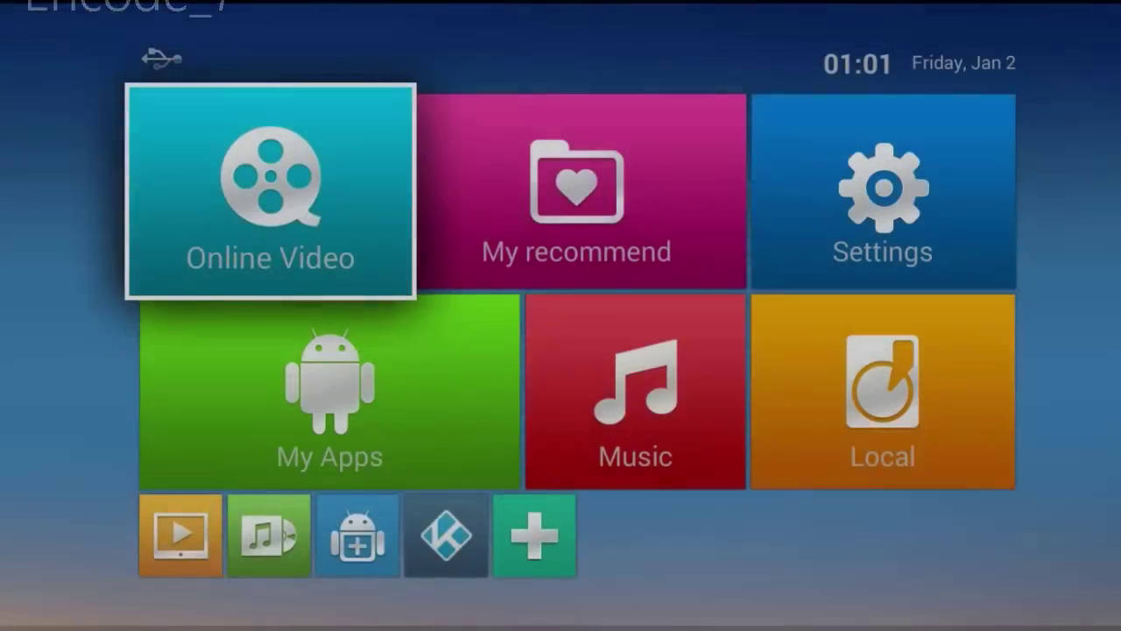
Open the box's Settings tile, switch to the Other section and focus More Settings
key("Right")
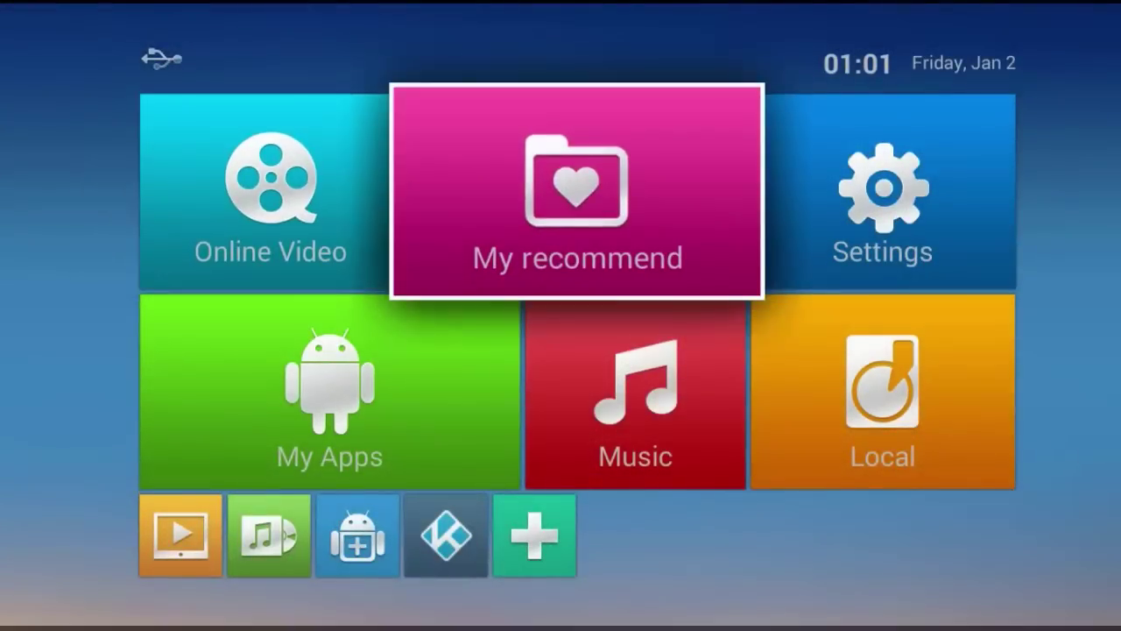
key("Right")
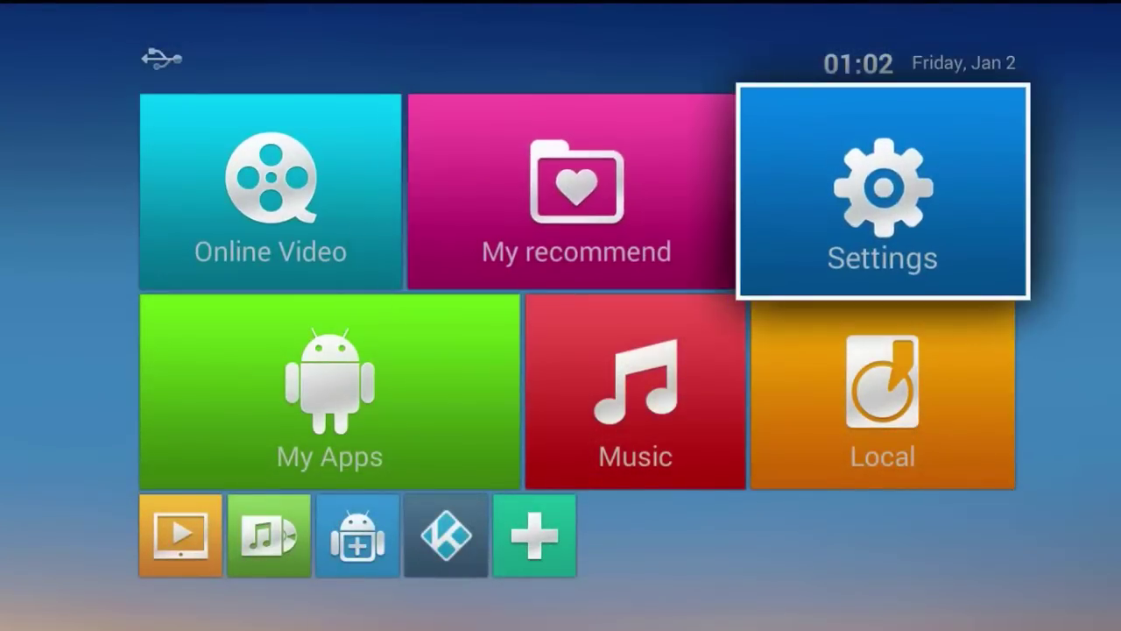
key("Return")
key("Right")
key("Right")
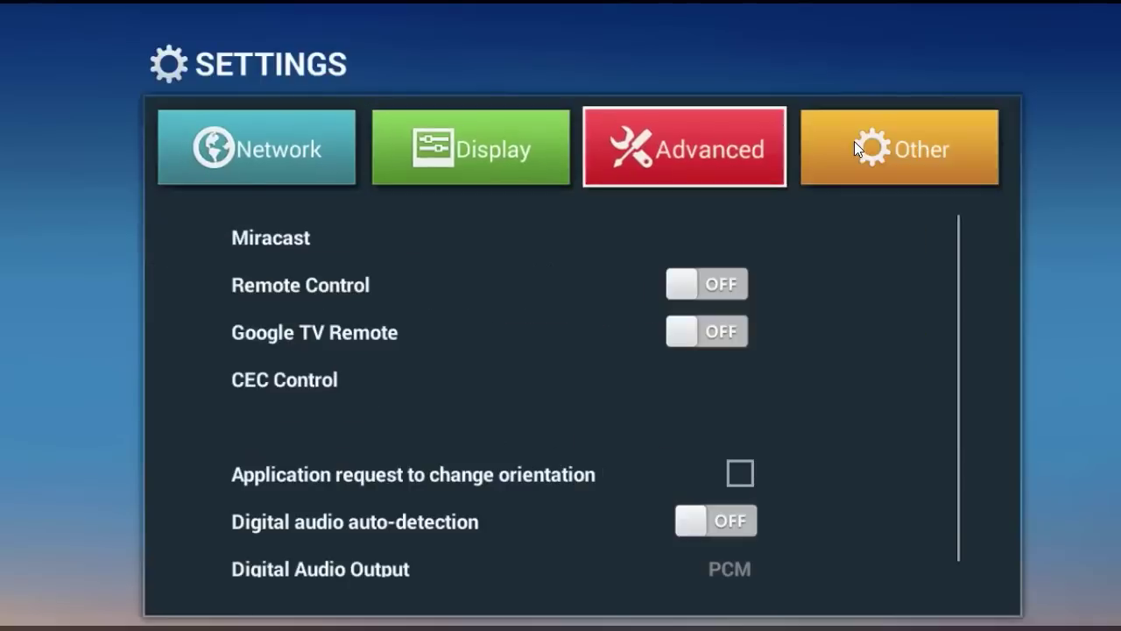
left_click(854, 141)
key("Down")
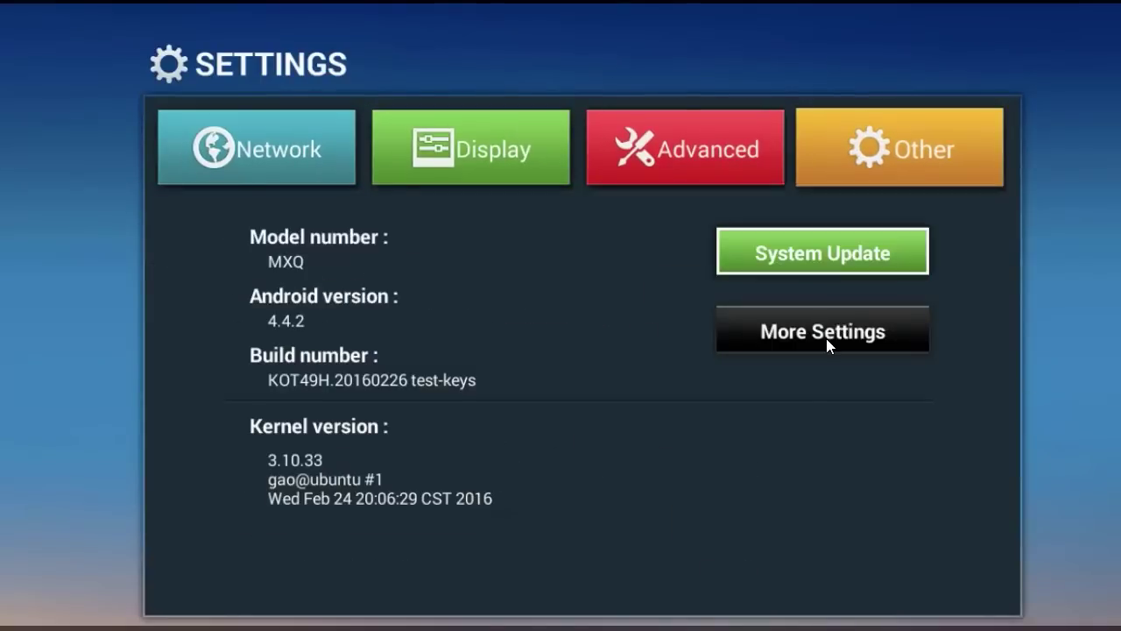
key("Down")
Open the full Android settings list and go to the installed Apps list
left_click(826, 338)
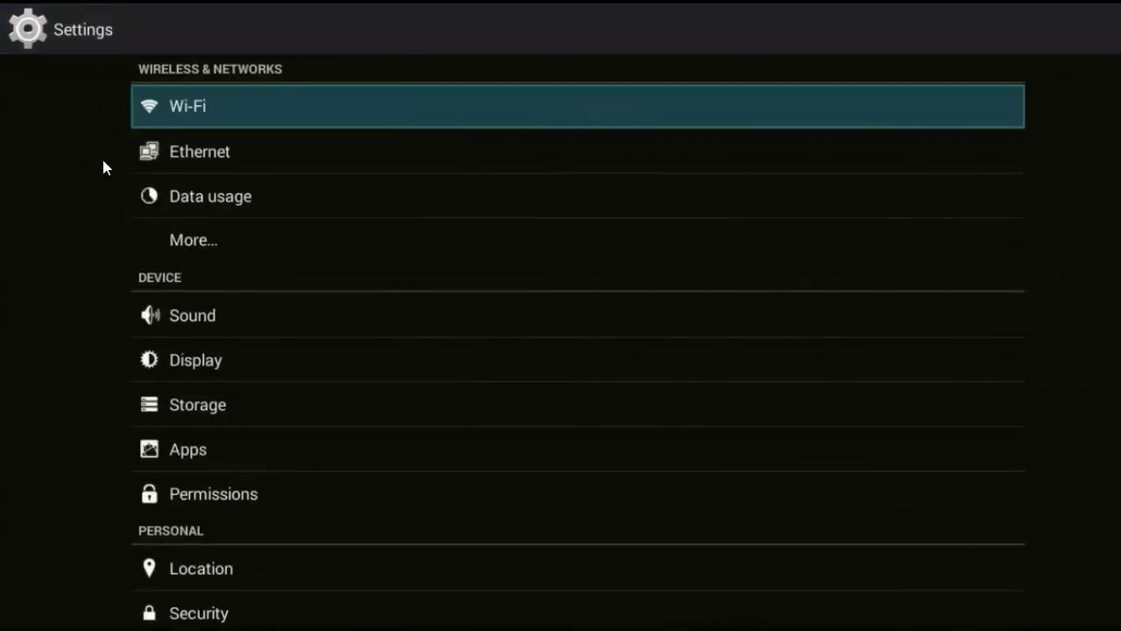
key("Down")
key("Down")
key("Down")
key("Down")
key("Down")
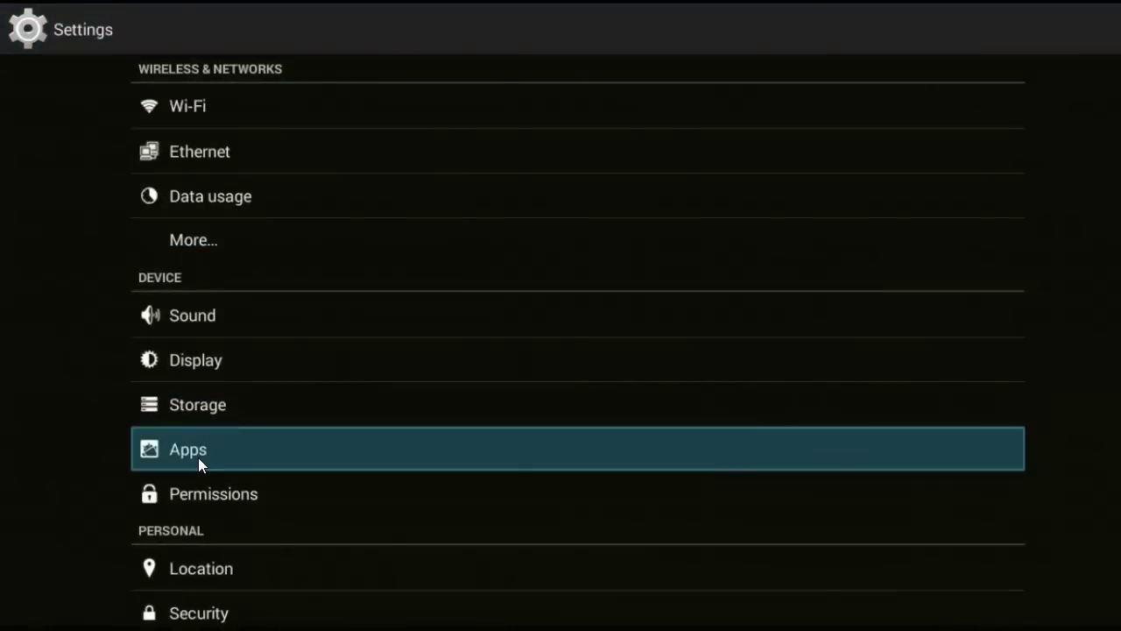
left_click(197, 457)
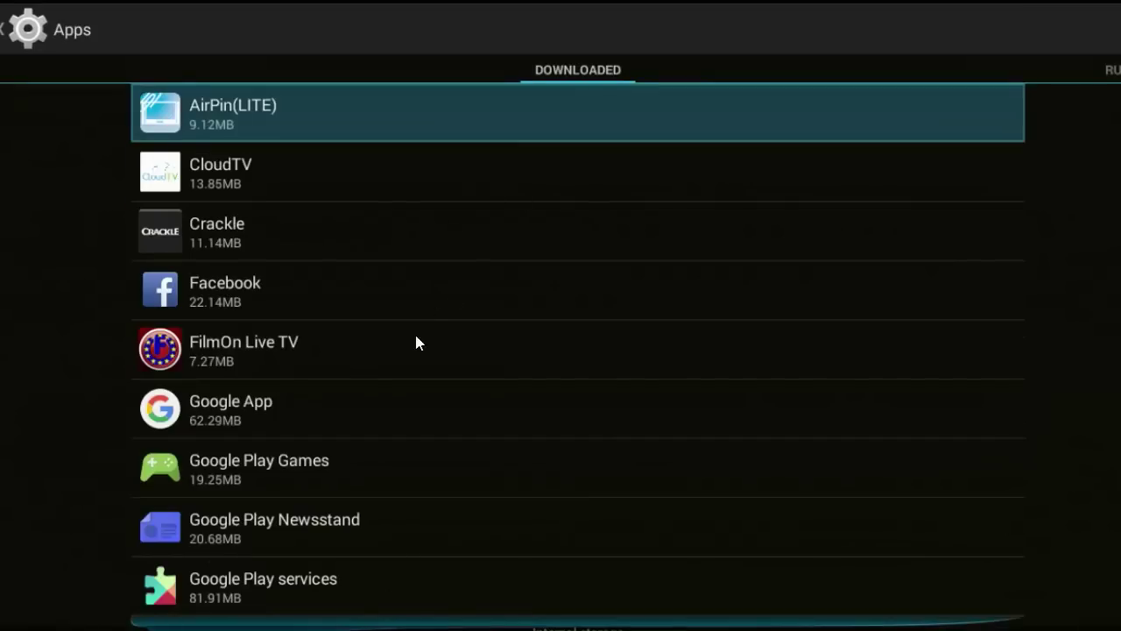
Uninstall Kodi 16.0 from its app info page, confirming with OK
key("Down")
key("Down")
key("Down")
key("Down")
key("Down")
key("Down")
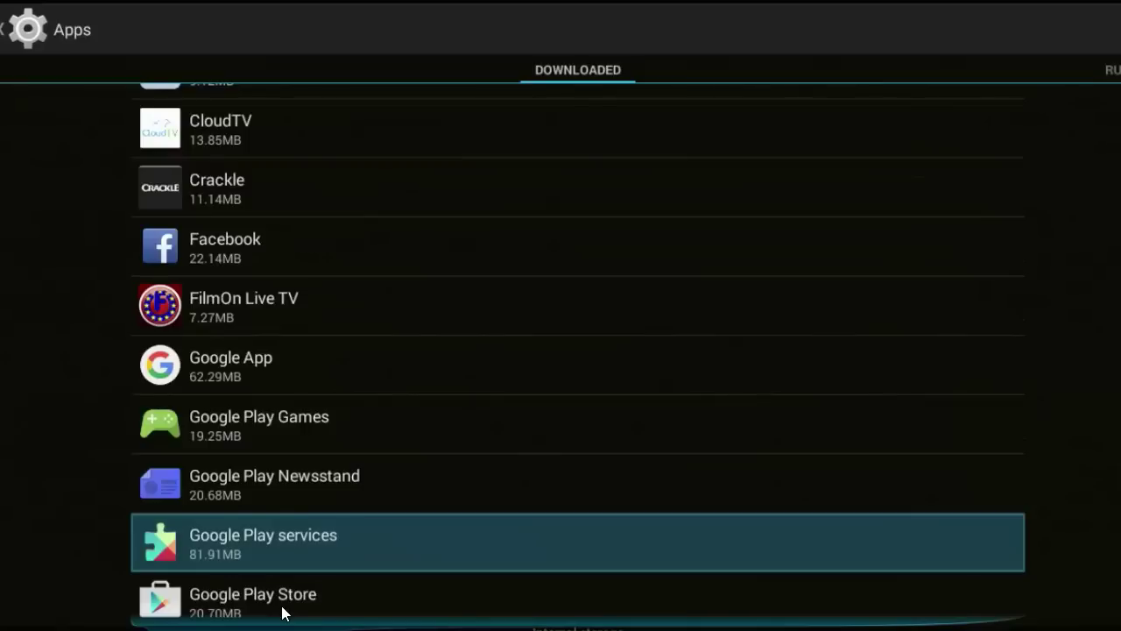
key("Return")
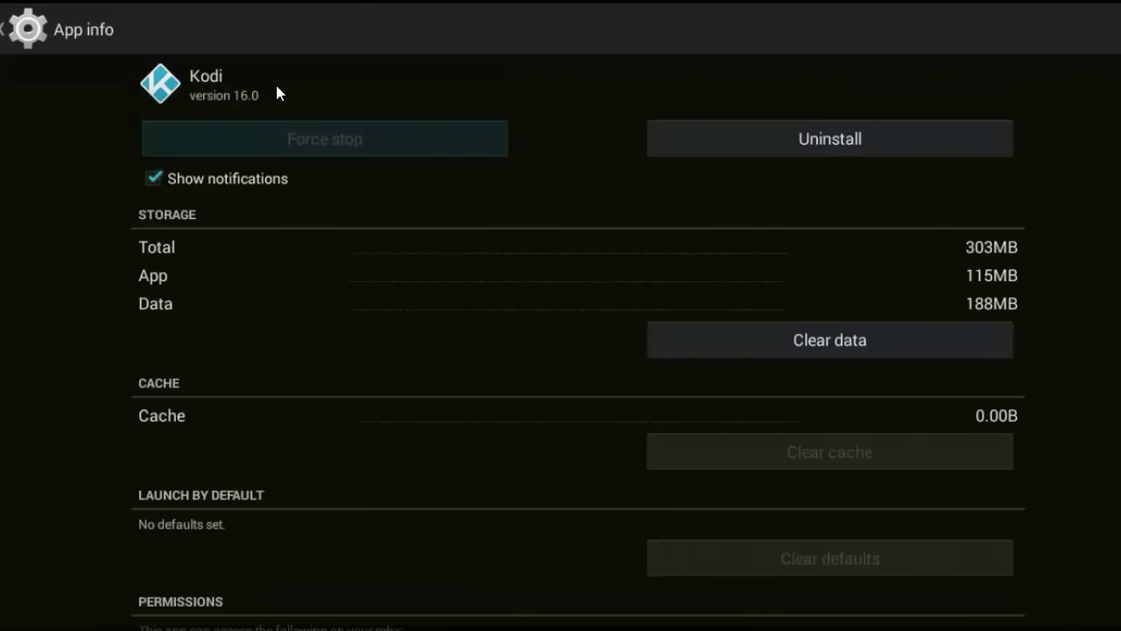
key("Right")
key("Return")
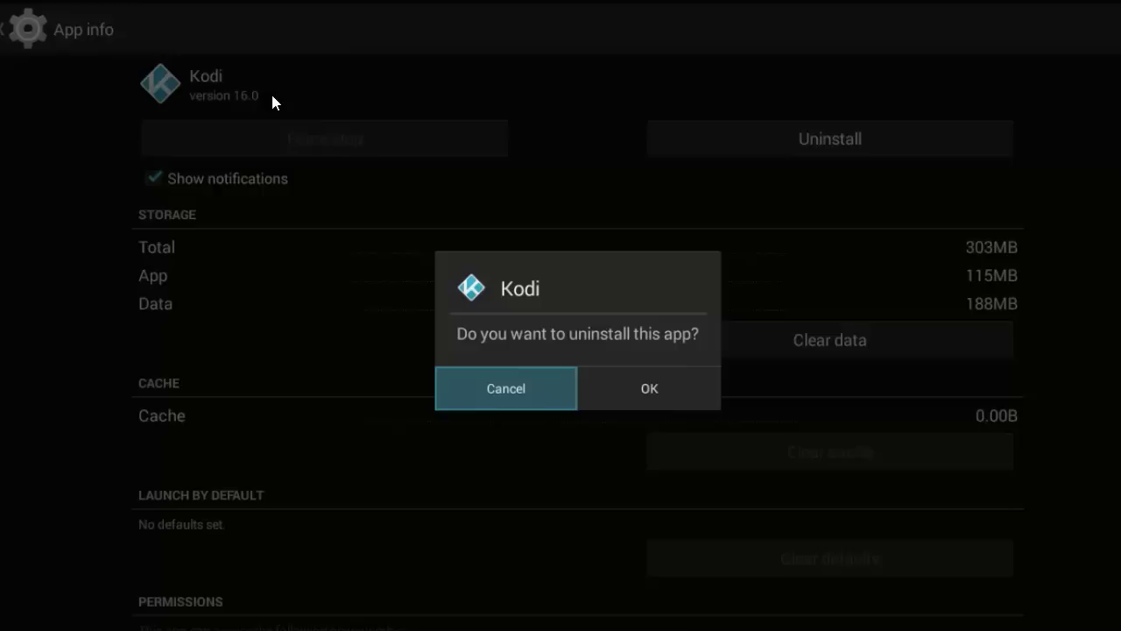
key("Right")
key("Return")
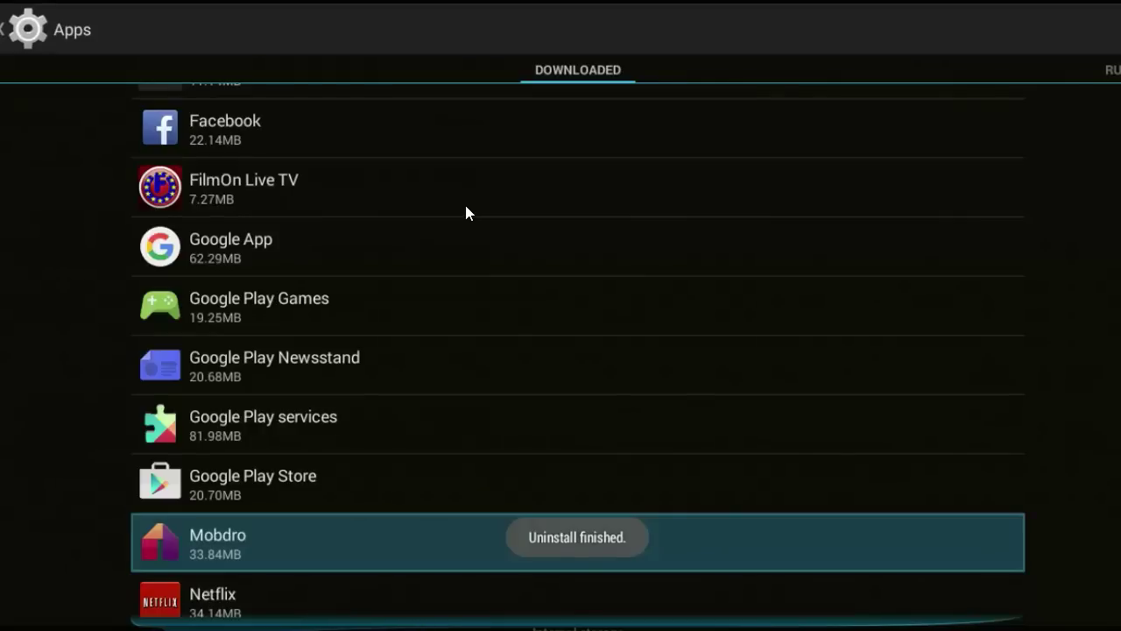
From Home, launch FileBrowser via My Apps and open kodi-16.1-Jarvis-armeabi-v7a.apk on ESD-USB to install
key("Escape")
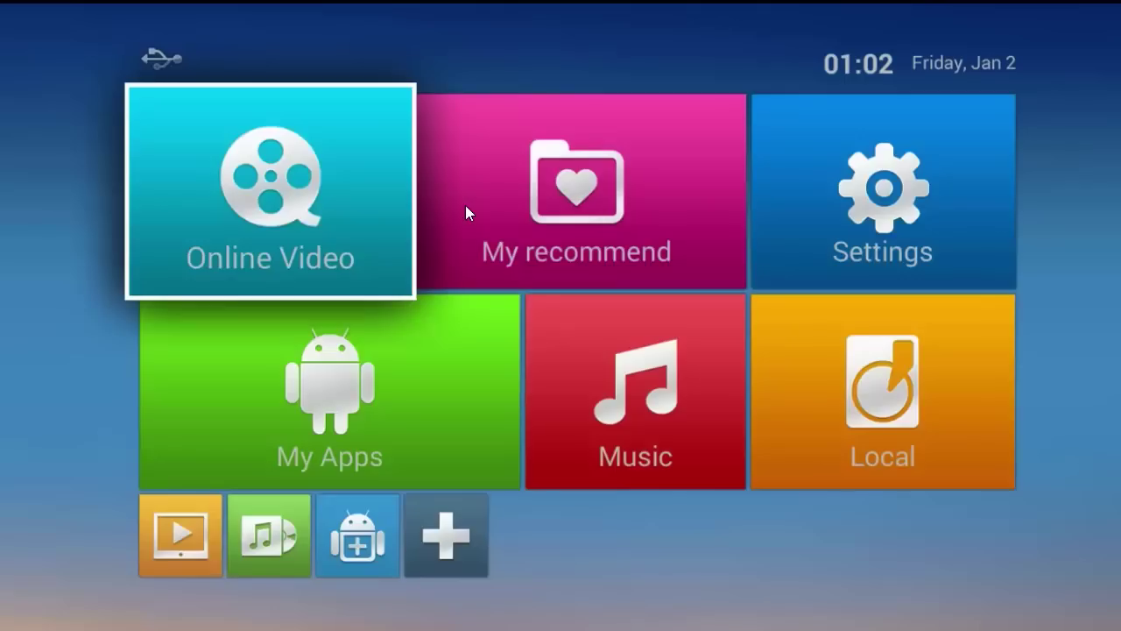
key("Down")
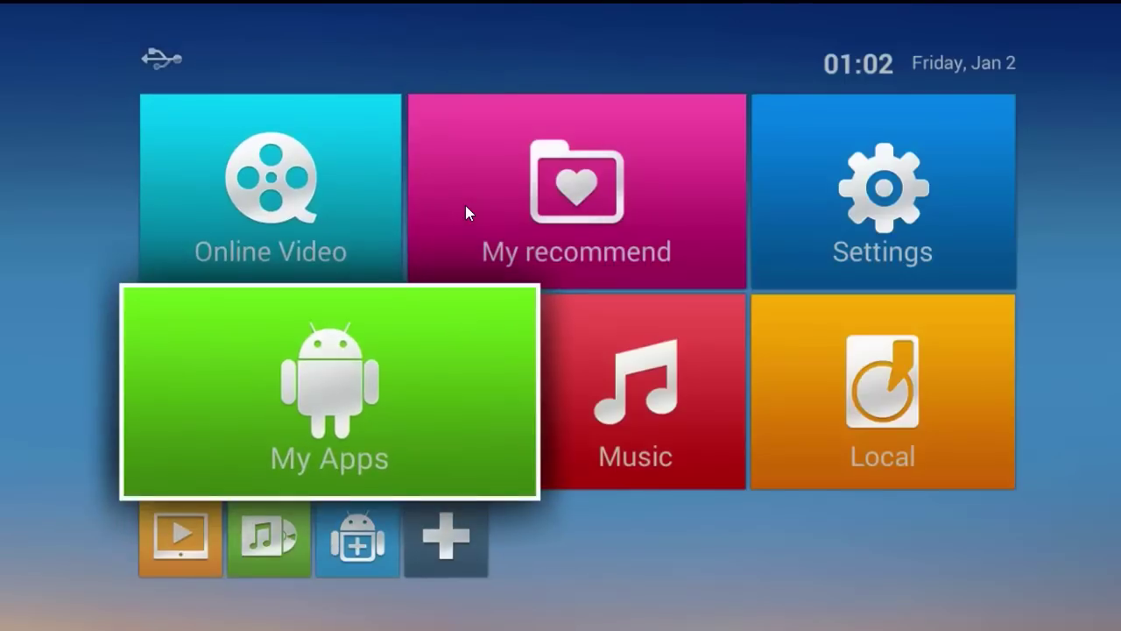
key("Return")
key("Down")
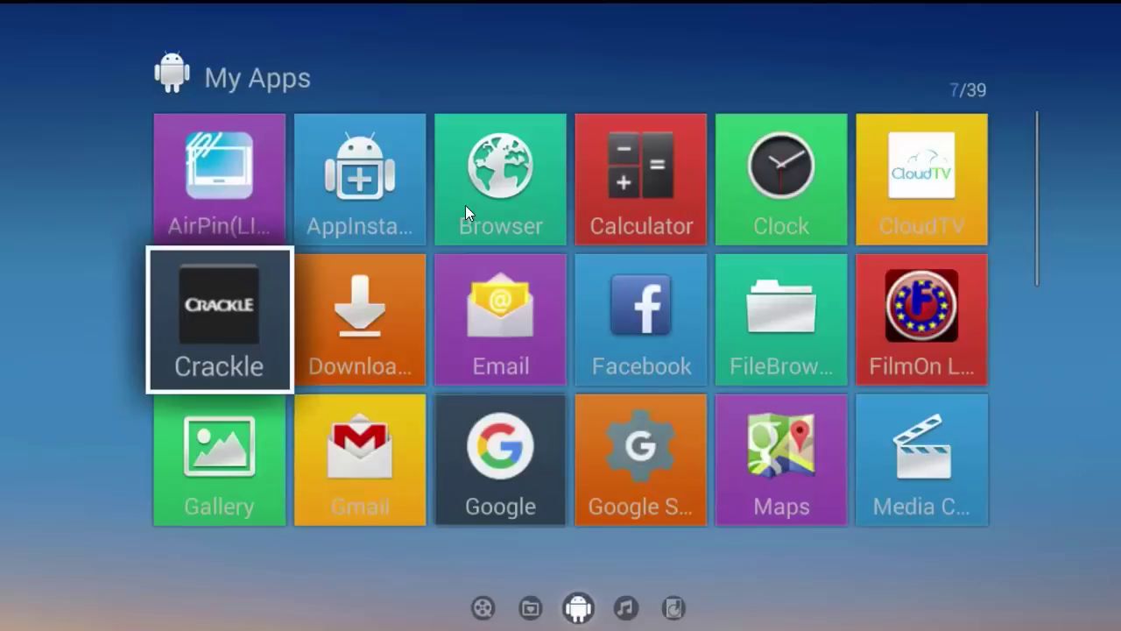
key("Right")
key("Right")
key("Right")
key("Right")
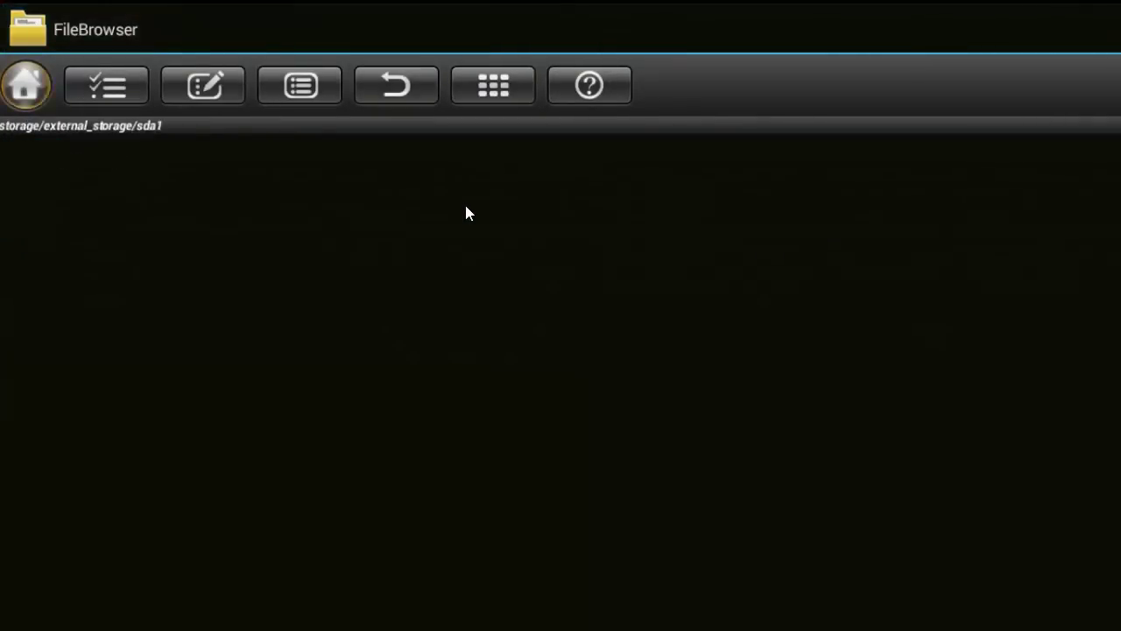
key("Down")
key("Down")
key("Down")
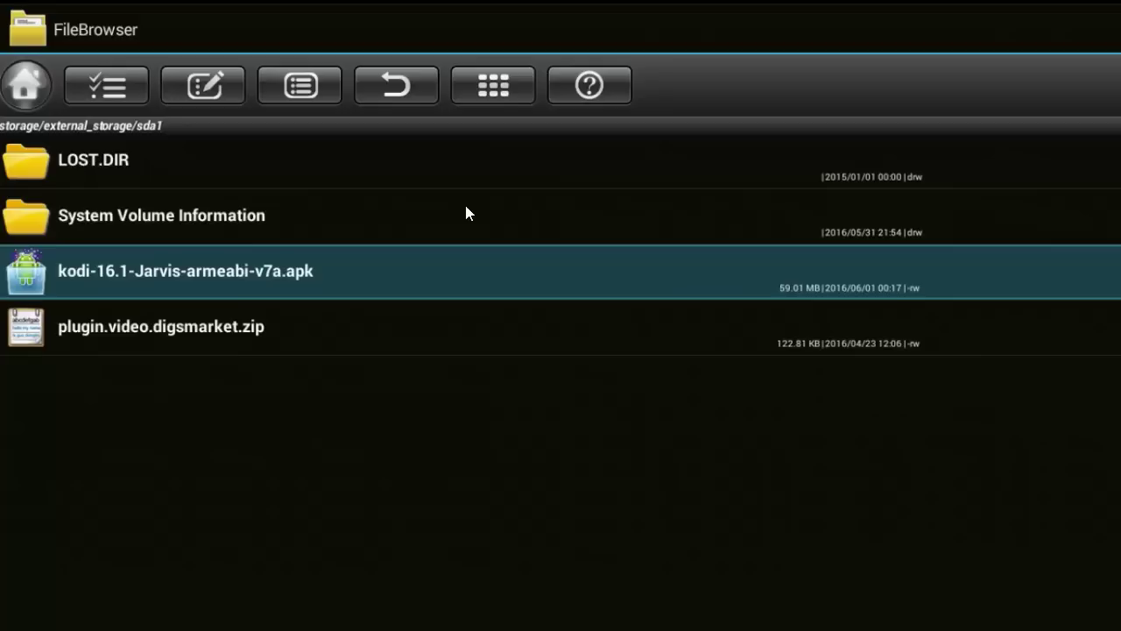
key("Return")
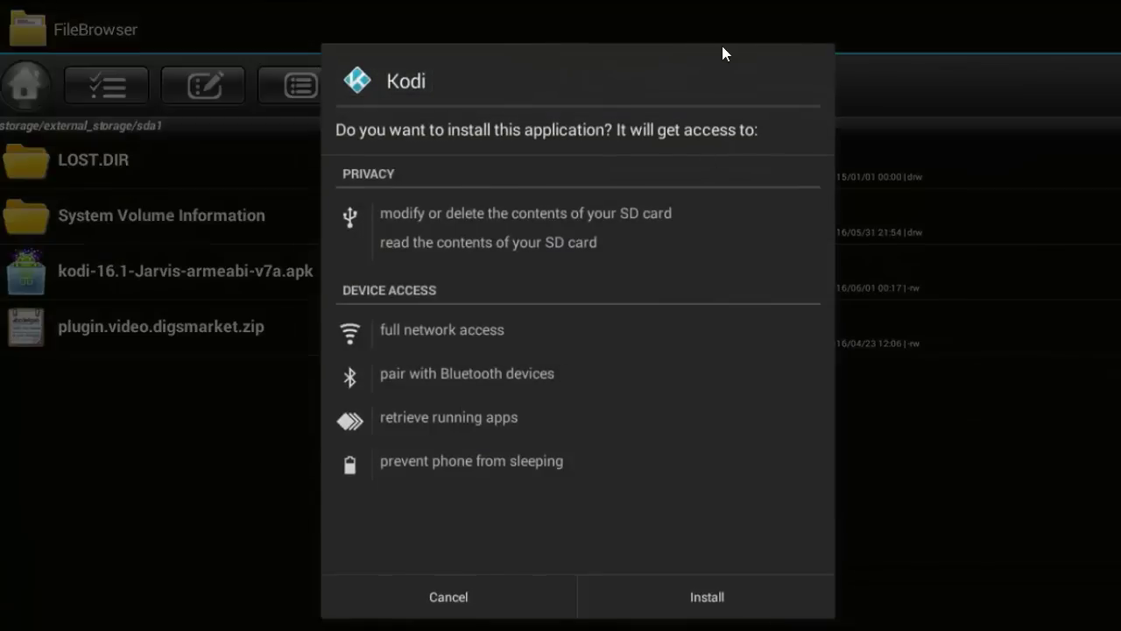
left_click(683, 605)
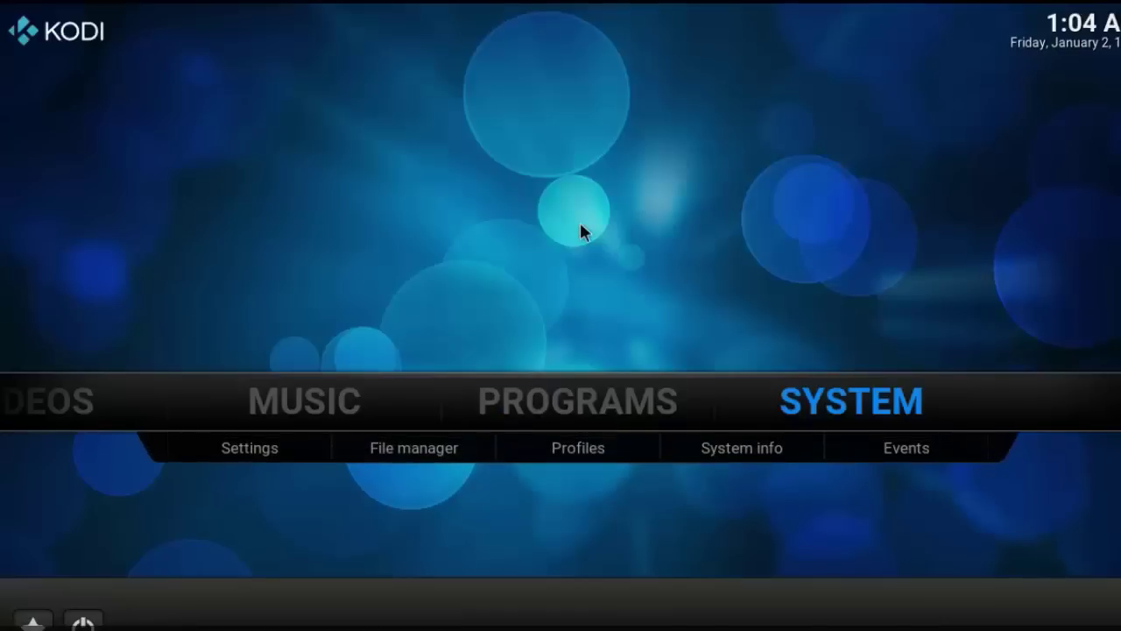
Launch the newly installed Kodi 16.1 to its home menu showing Music, Programs and System
key("Down")
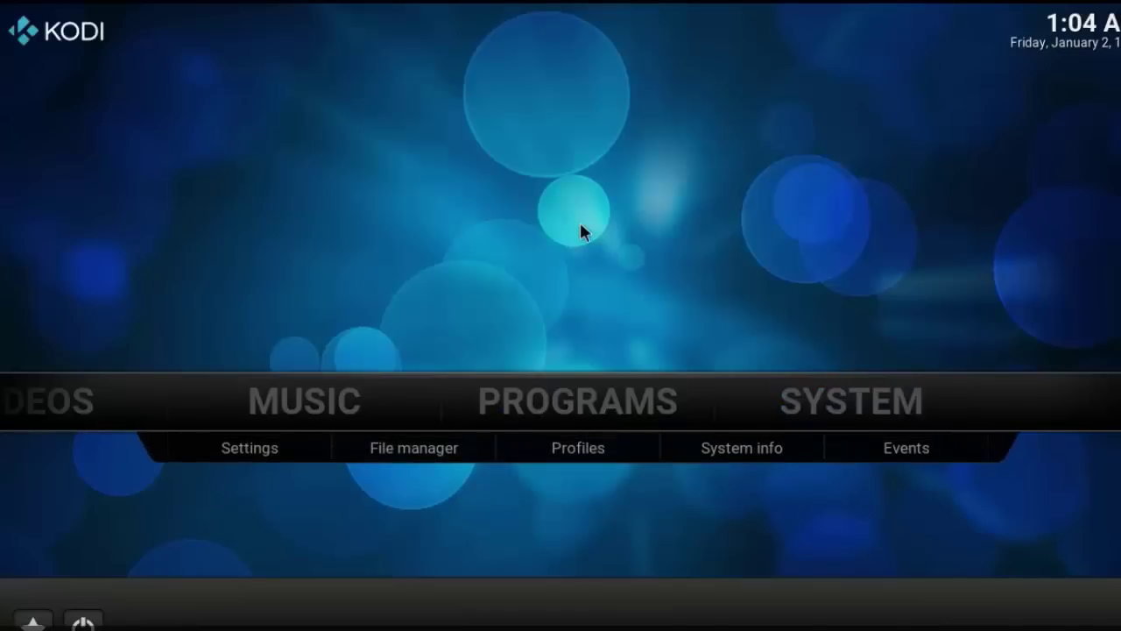